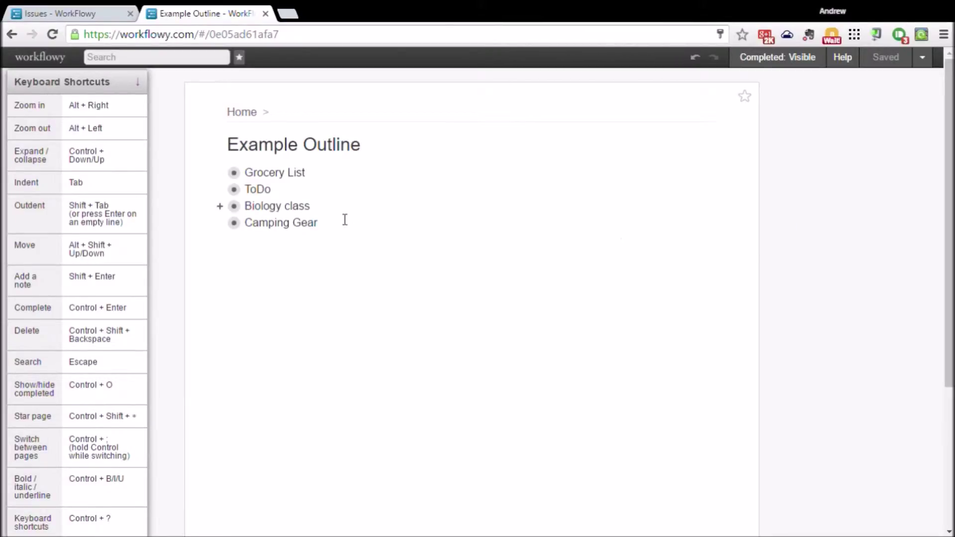
{"action": "left_click", "coordinate": [220, 174]}
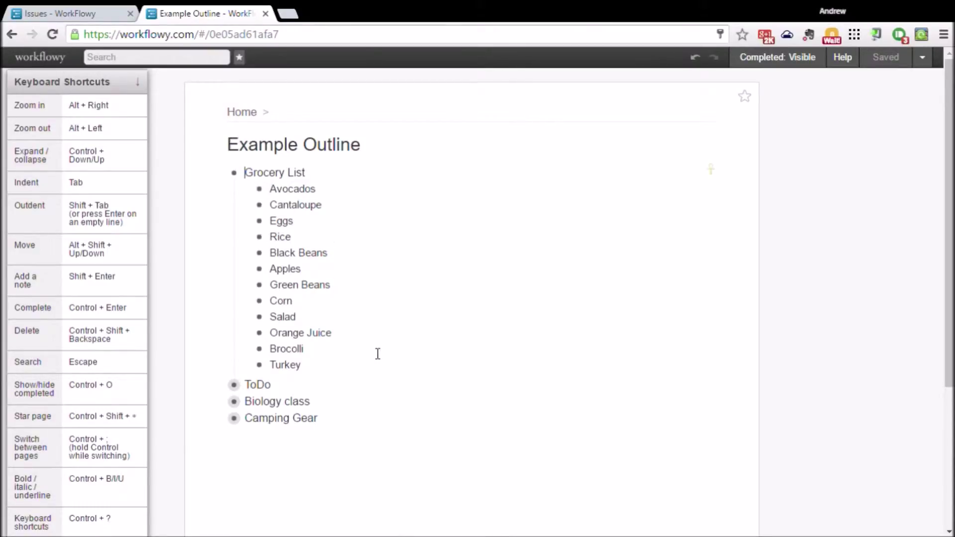
{"action": "left_click", "coordinate": [222, 174]}
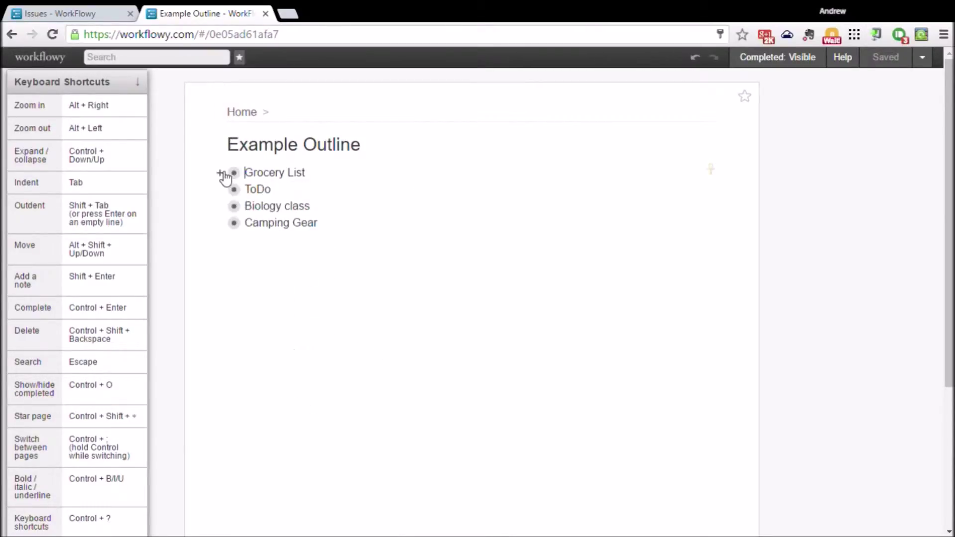
{"action": "key", "text": "ctrl+Down"}
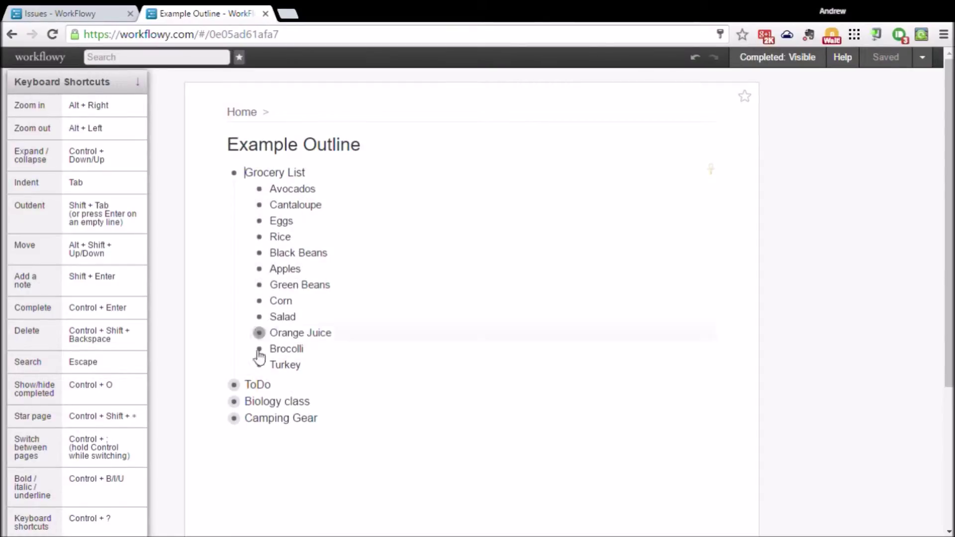
{"action": "left_click", "coordinate": [222, 405]}
{"action": "scroll", "coordinate": [318, 338], "scroll_direction": "down", "scroll_amount": 2}
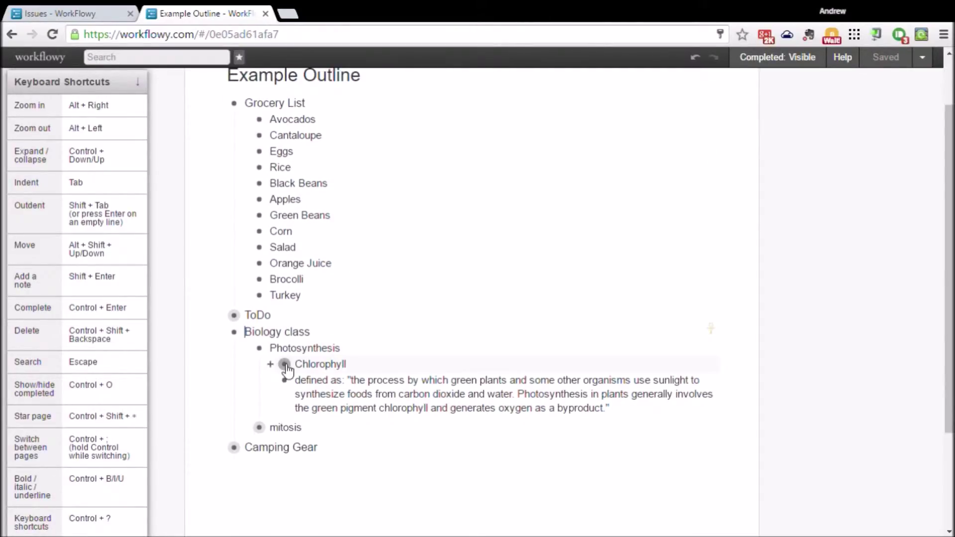
{"action": "left_click", "coordinate": [272, 365]}
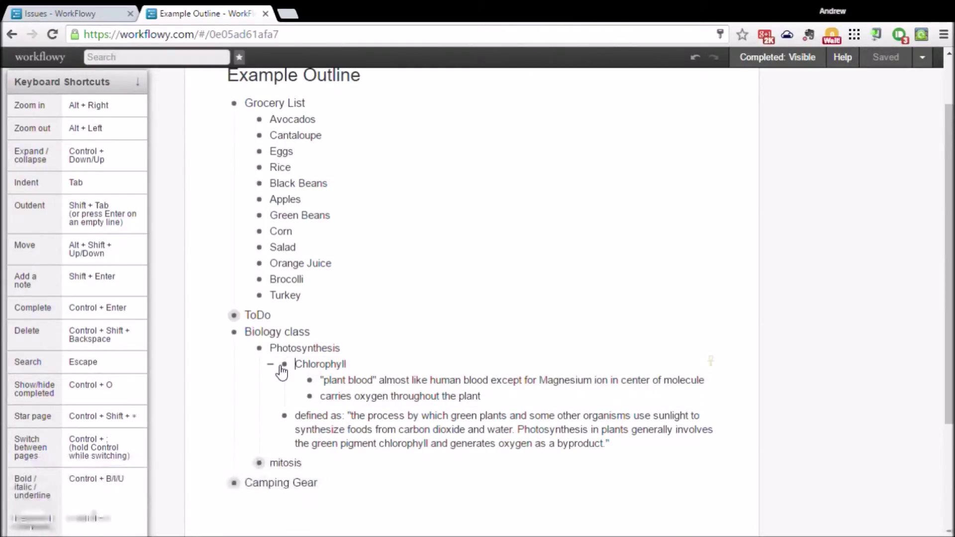
{"action": "key", "text": "ctrl+Up"}
{"action": "left_click", "coordinate": [249, 350]}
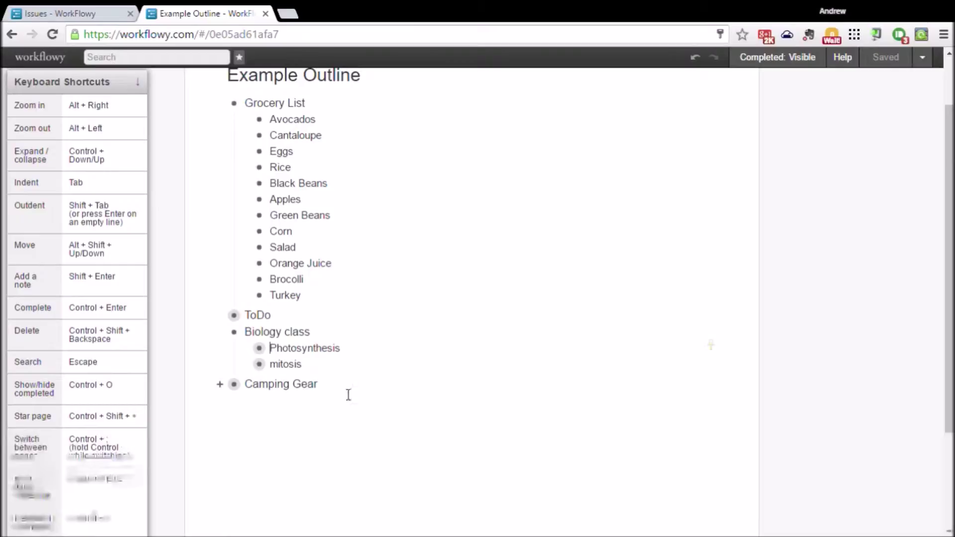
{"action": "left_click", "coordinate": [222, 332]}
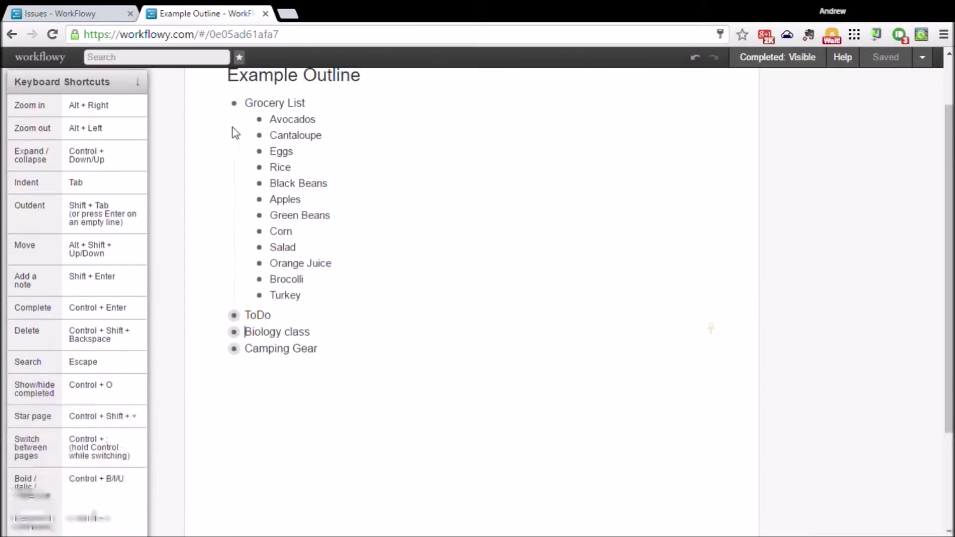
{"action": "left_click", "coordinate": [221, 106]}
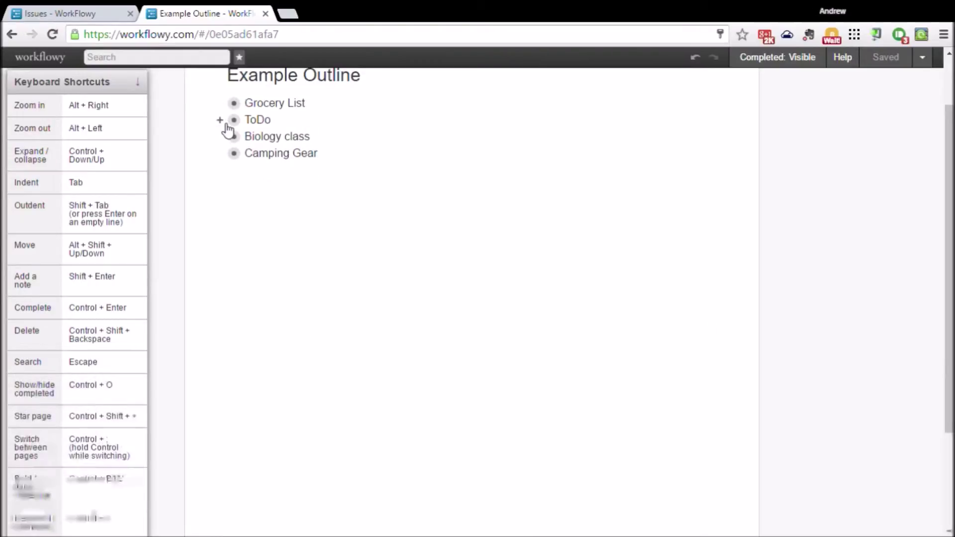
{"action": "left_click", "coordinate": [222, 120]}
{"action": "left_click", "coordinate": [221, 119]}
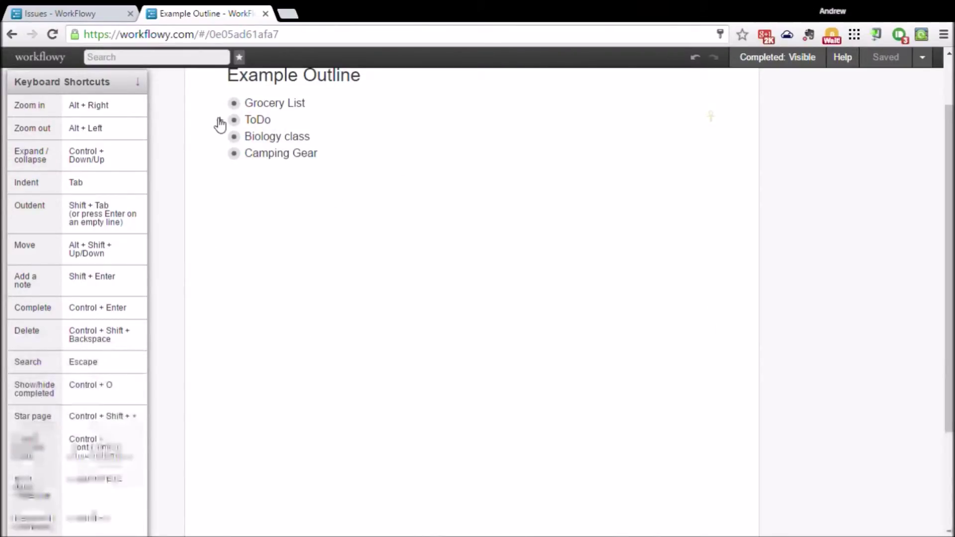
{"action": "left_click", "coordinate": [221, 121]}
- Collapse ToDo, browse Grocery List items like Black Beans and Cantaloupe, then expand ToDo's five tasks
{"action": "left_click", "coordinate": [222, 121]}
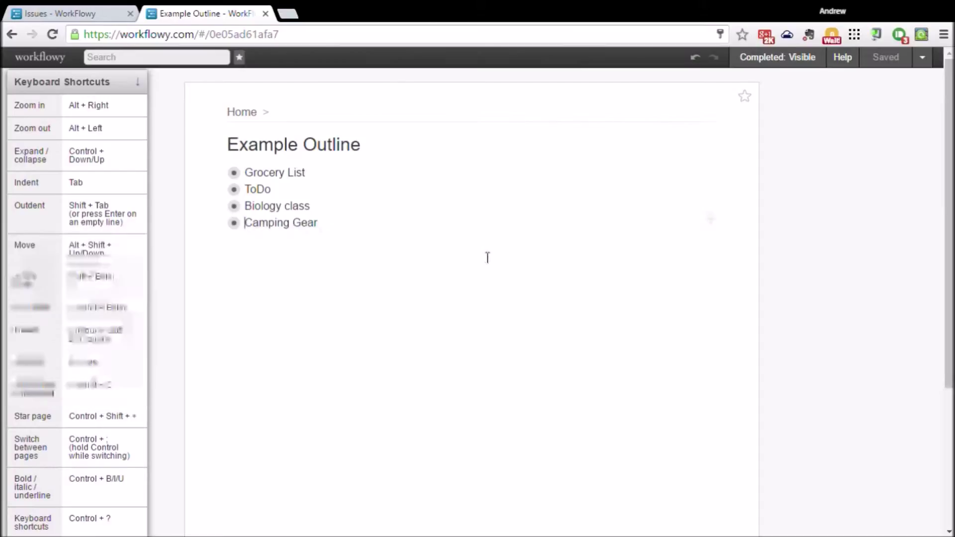
{"action": "left_click", "coordinate": [222, 175]}
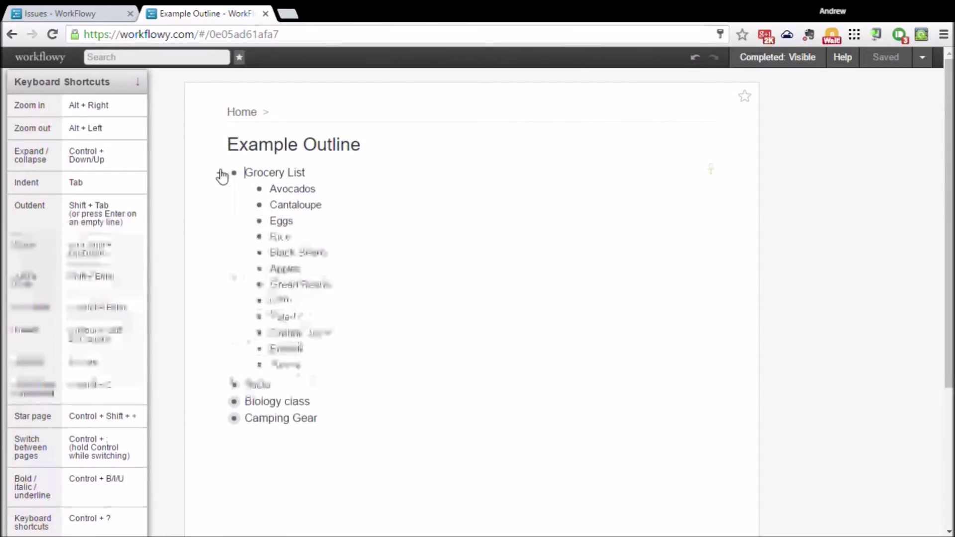
{"action": "left_click", "coordinate": [460, 258]}
{"action": "left_click", "coordinate": [393, 210]}
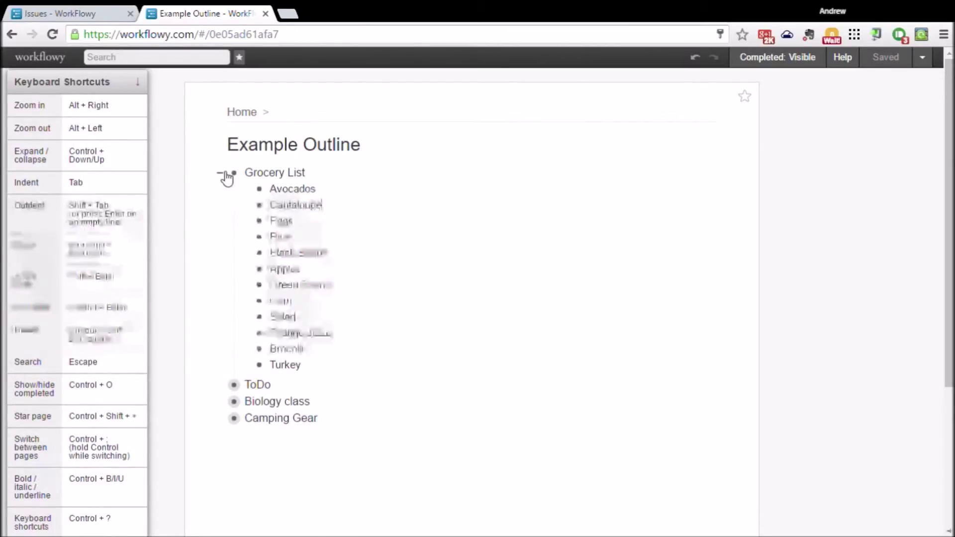
{"action": "left_click", "coordinate": [223, 174]}
{"action": "left_click", "coordinate": [229, 190]}
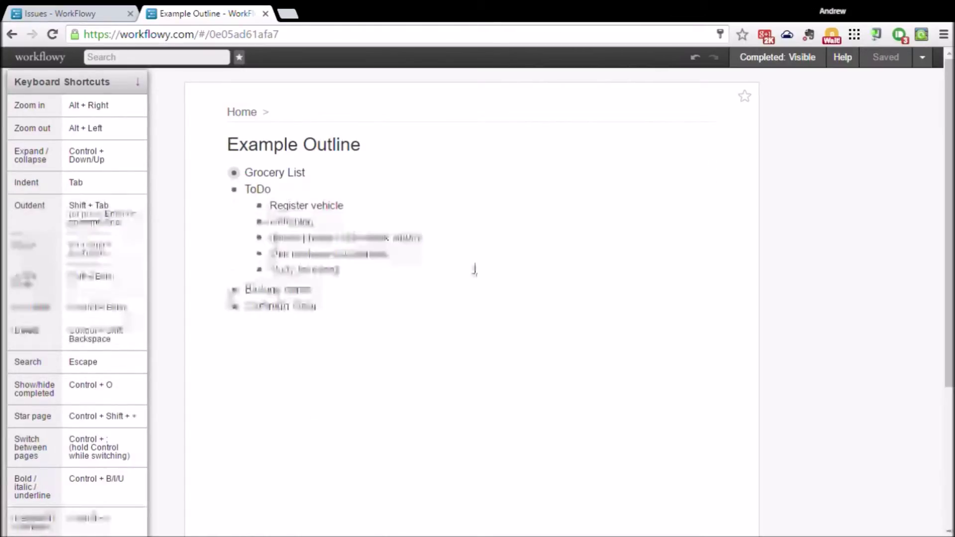
{"action": "left_click", "coordinate": [465, 263]}
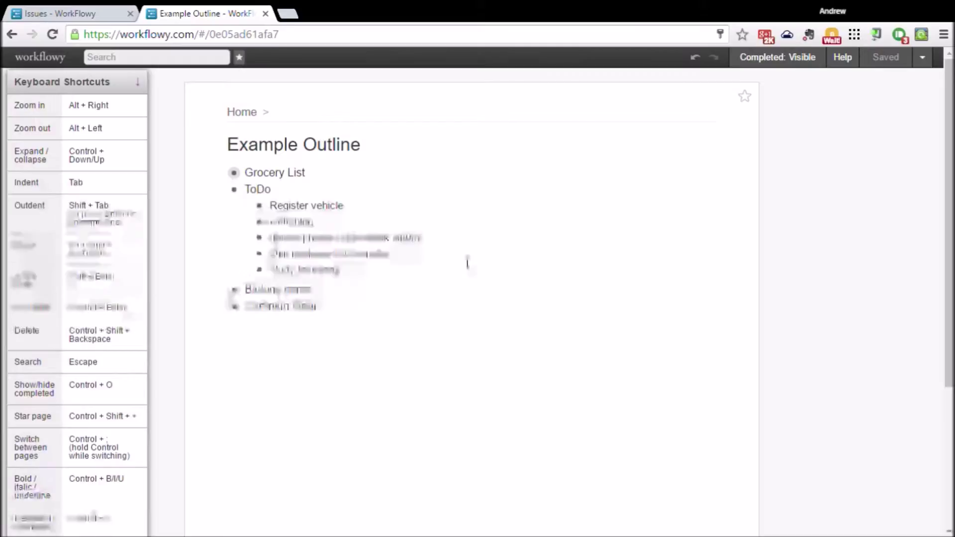
{"action": "key", "text": "Up"}
{"action": "key", "text": "Up"}
{"action": "key", "text": "Up"}
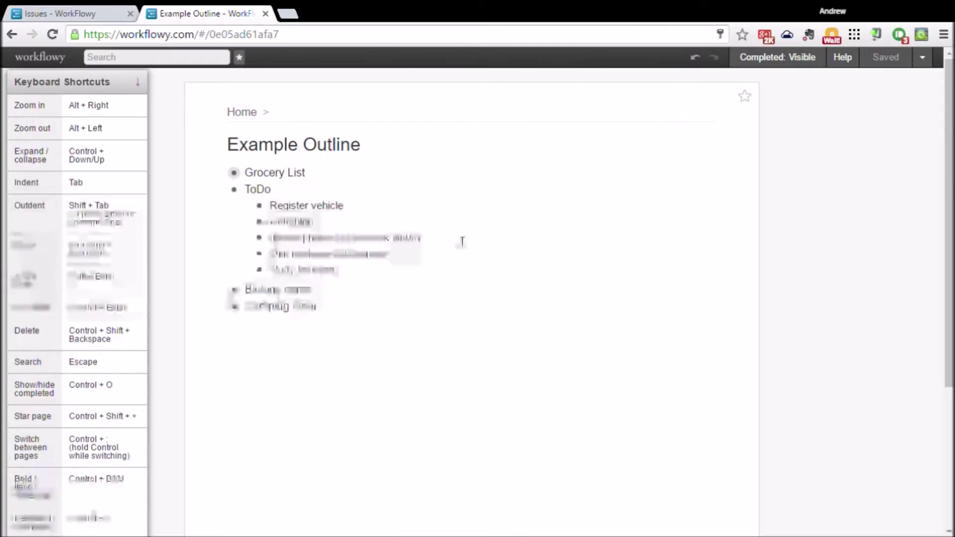
{"action": "key", "text": "Up"}
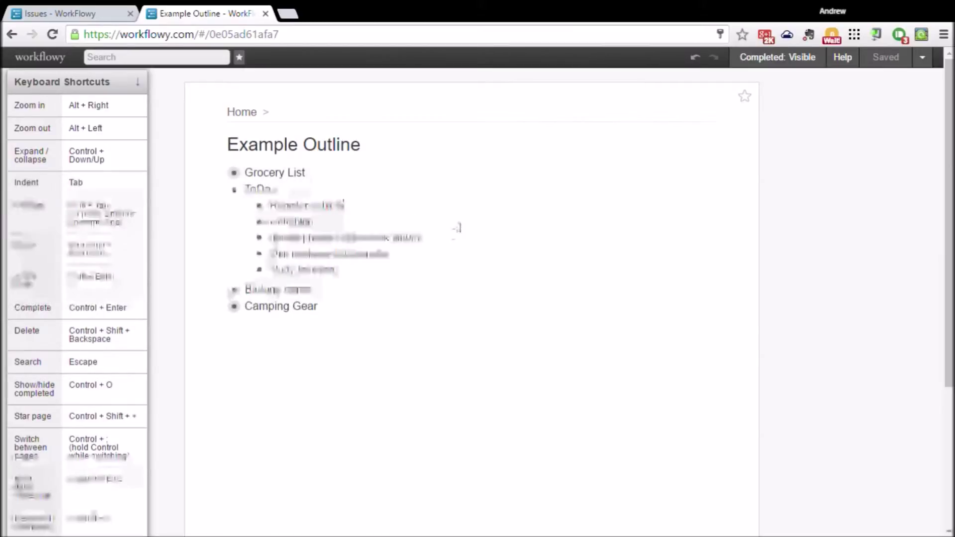
{"action": "key", "text": "Down"}
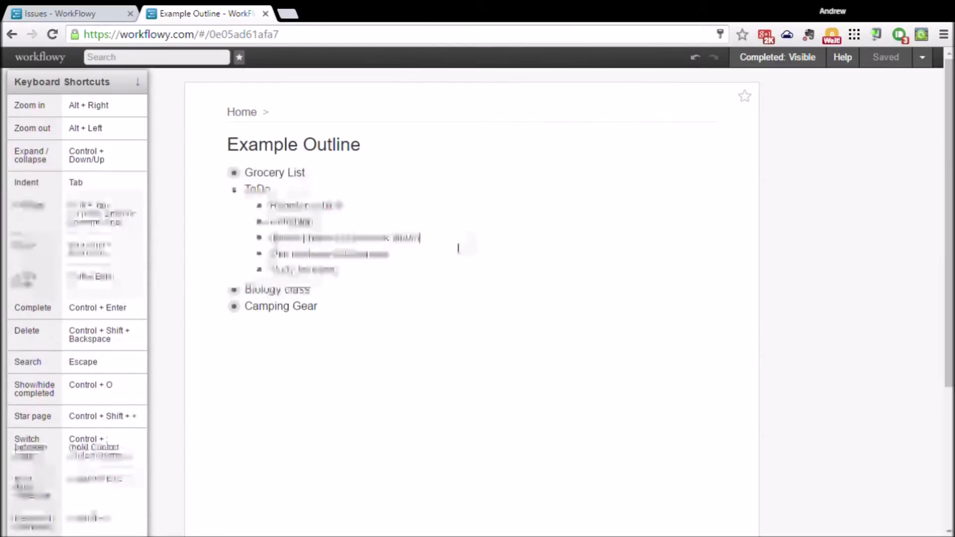
{"action": "key", "text": "Down"}
{"action": "key", "text": "Down"}
{"action": "key", "text": "Up"}
{"action": "key", "text": "Up"}
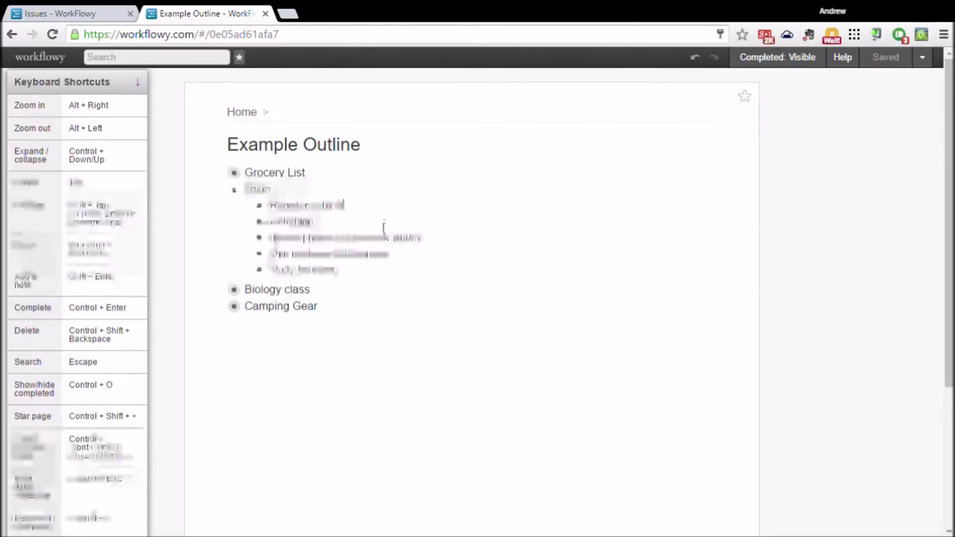
{"action": "scroll", "coordinate": [461, 234], "scroll_direction": "down", "scroll_amount": 4}
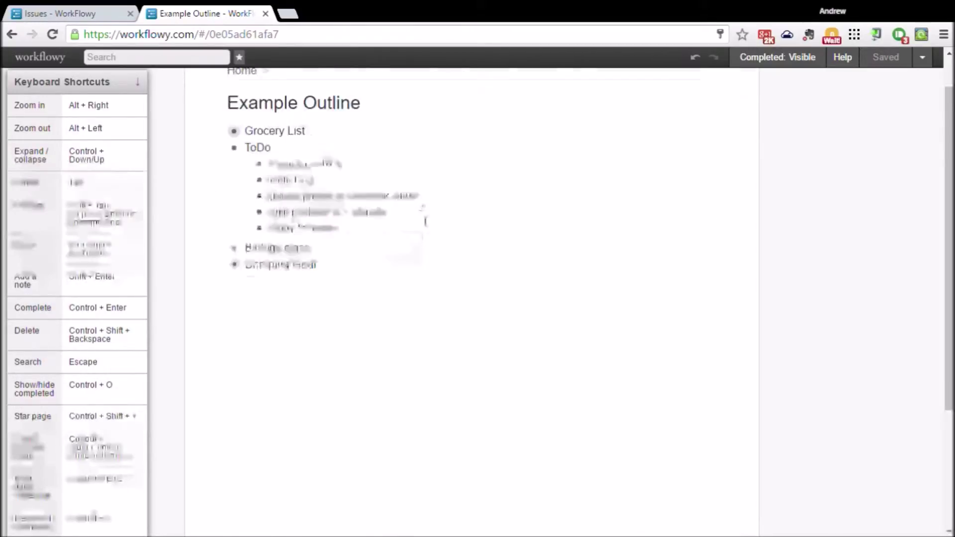
{"action": "scroll", "coordinate": [552, 317], "scroll_direction": "up", "scroll_amount": 4}
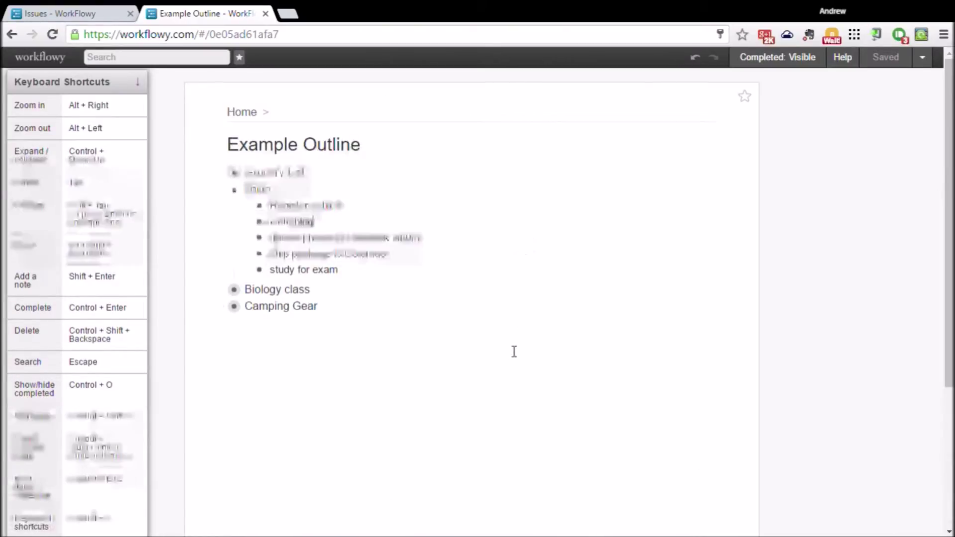
{"action": "scroll", "coordinate": [485, 299], "scroll_direction": "down", "scroll_amount": 4}
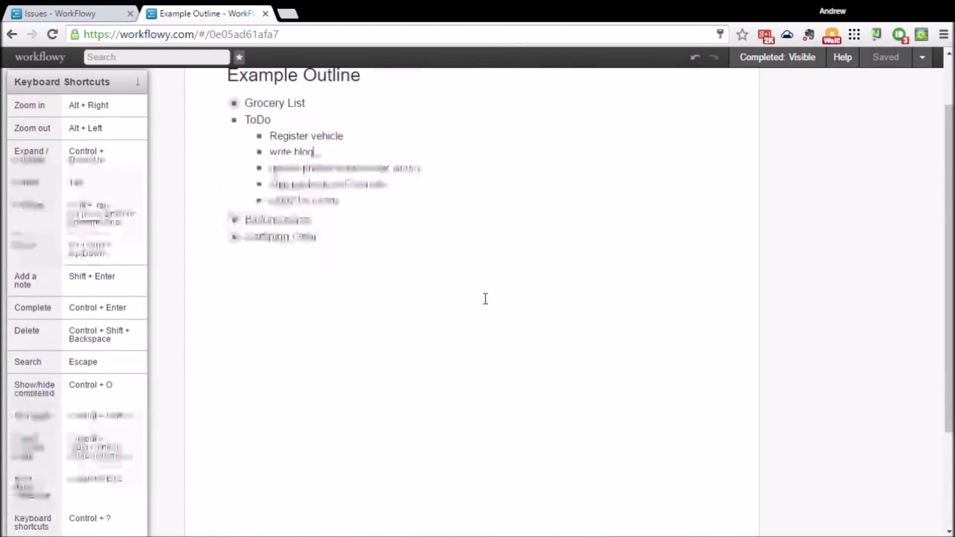
{"action": "scroll", "coordinate": [486, 299], "scroll_direction": "up", "scroll_amount": 4}
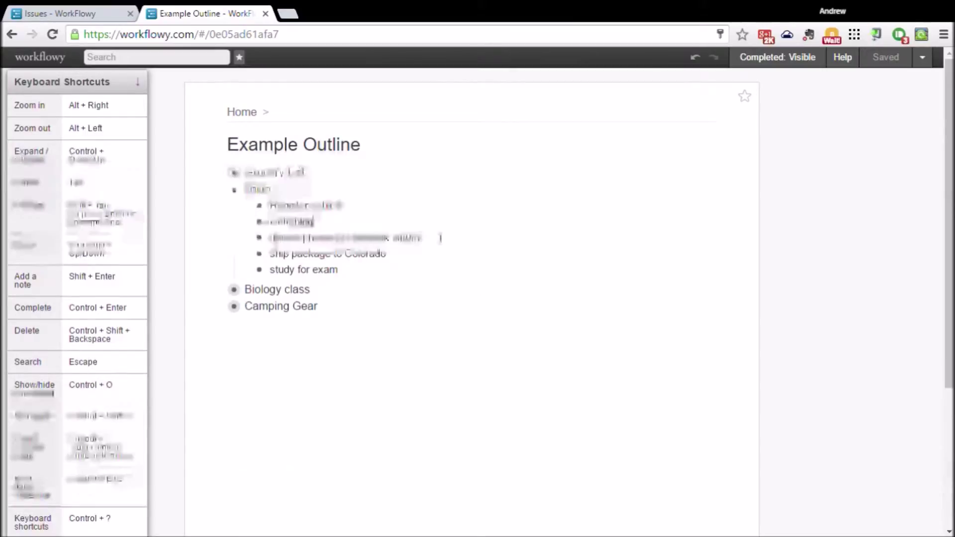
{"action": "left_click", "coordinate": [184, 59]}
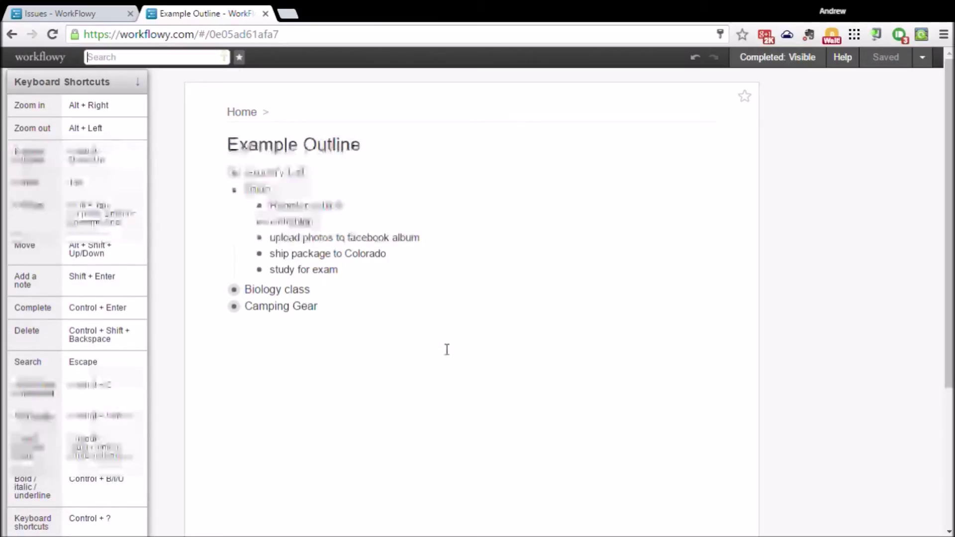
{"action": "scroll", "coordinate": [448, 348], "scroll_direction": "down", "scroll_amount": 1}
{"action": "scroll", "coordinate": [450, 299], "scroll_direction": "up", "scroll_amount": 1}
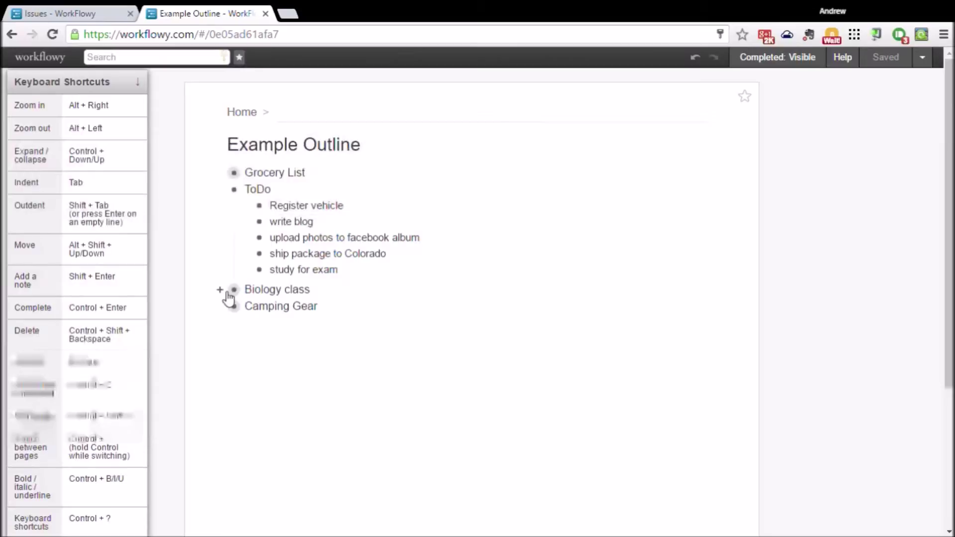
{"action": "left_click", "coordinate": [220, 290]}
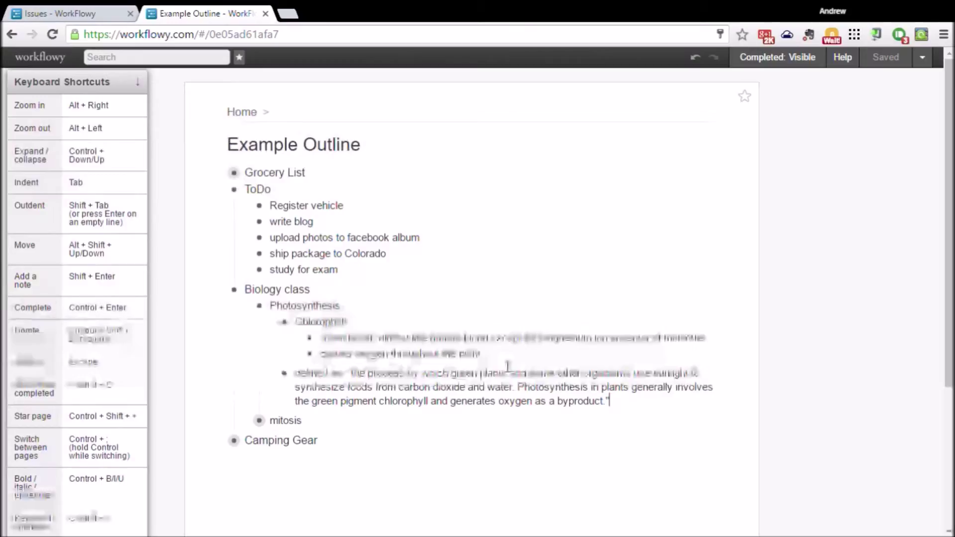
{"action": "left_click", "coordinate": [271, 322]}
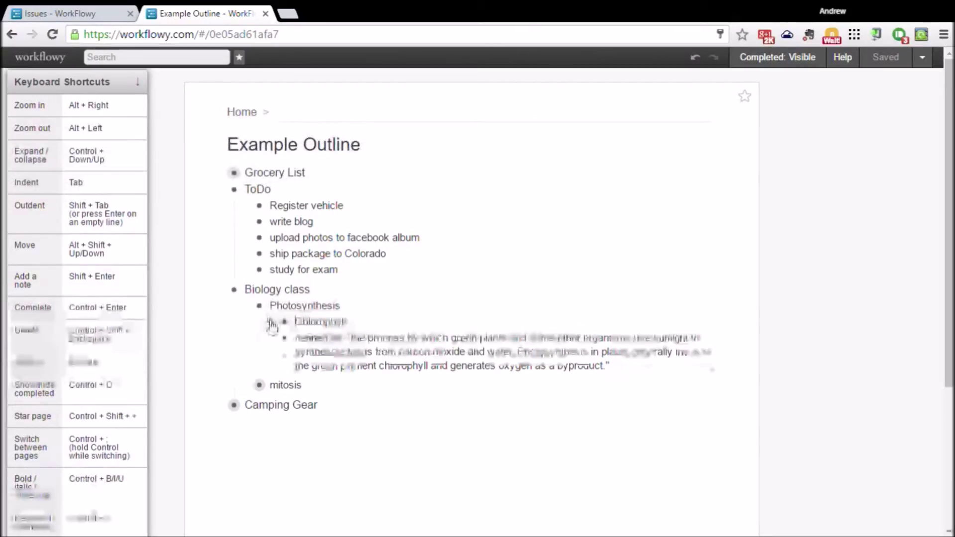
{"action": "left_click", "coordinate": [254, 310]}
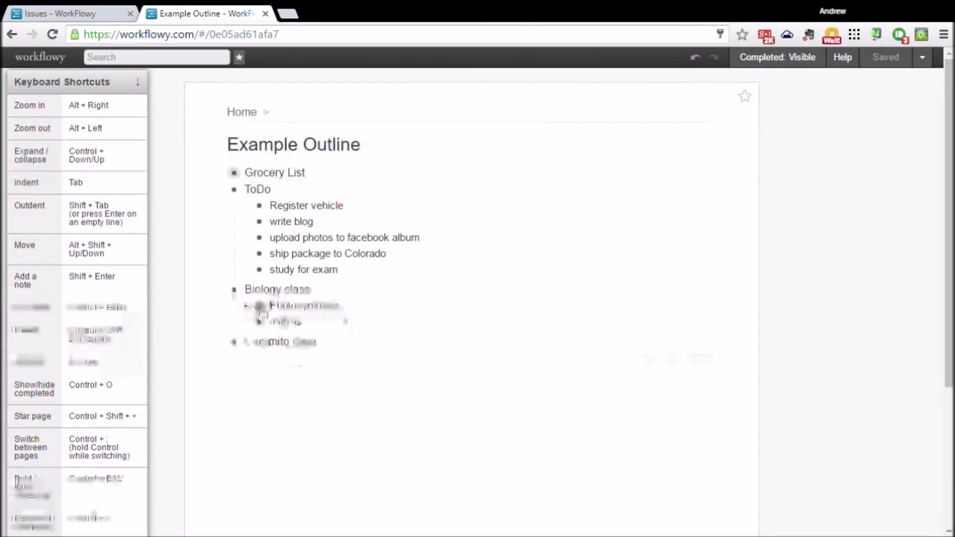
{"action": "left_click", "coordinate": [220, 290]}
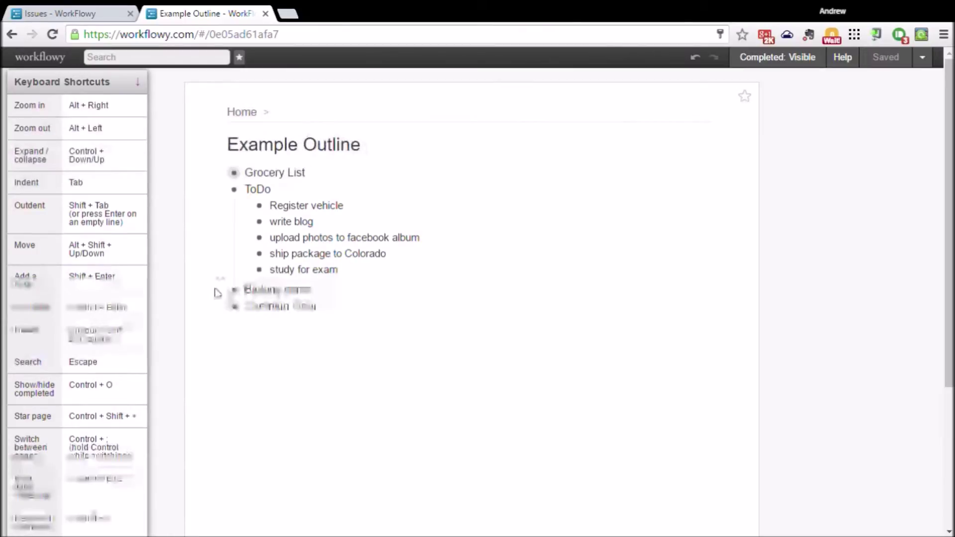
- Expand Camping Gear, then fold away its Sleeping Bags and Stove links
{"action": "left_click", "coordinate": [220, 308]}
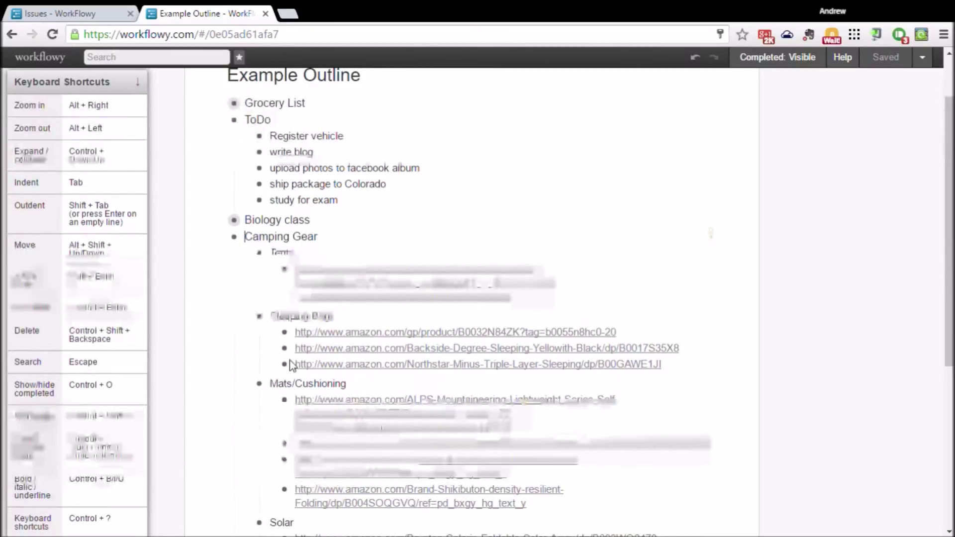
{"action": "left_click", "coordinate": [250, 319]}
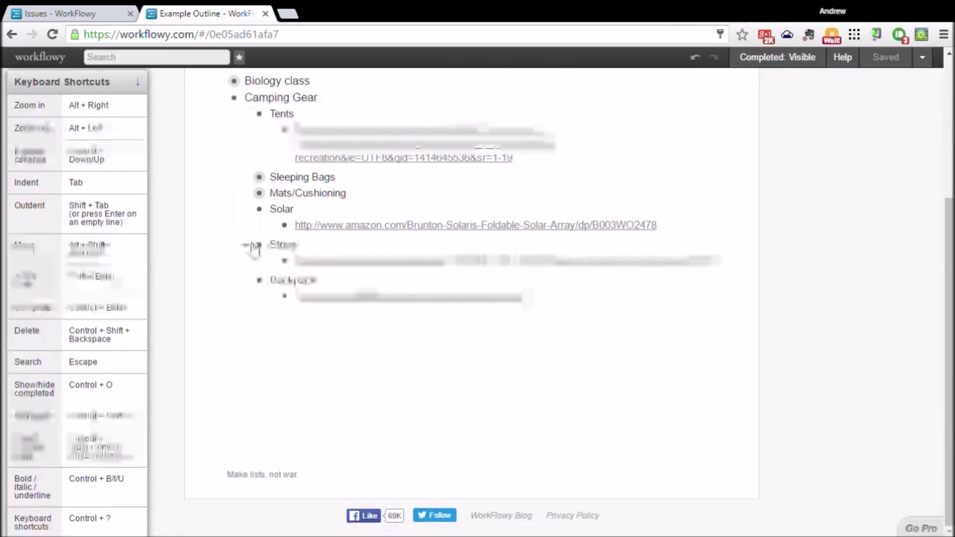
{"action": "left_click", "coordinate": [247, 244]}
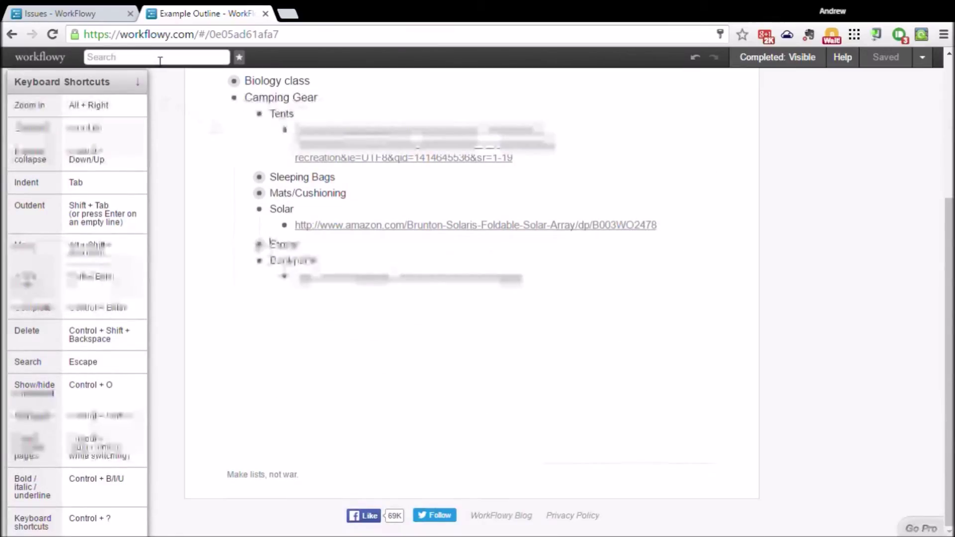
- Switch to the Issues outline filtered by 'weight' and briefly expand Losing Excess Fat (Weight Loss)
{"action": "left_click", "coordinate": [99, 18]}
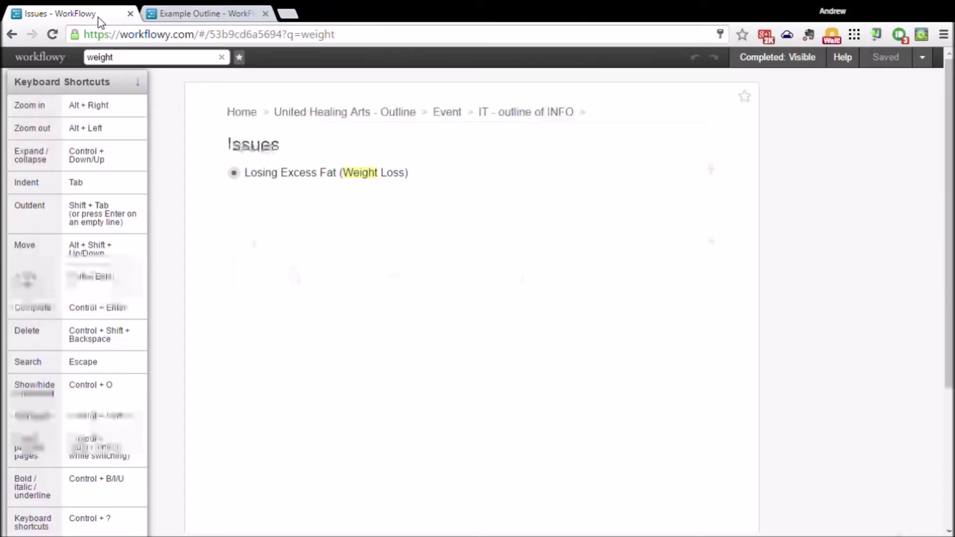
{"action": "left_click", "coordinate": [225, 174]}
{"action": "left_click", "coordinate": [220, 173]}
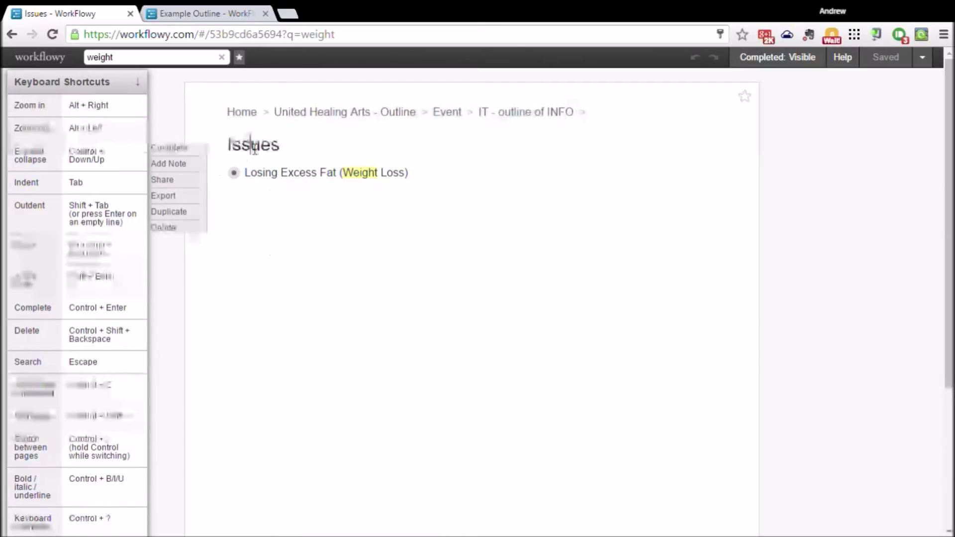
- Clear the 'weight' search and collapse ADHD, Arthritis, Autism, Alzheimer's and Blood
{"action": "left_click", "coordinate": [223, 58]}
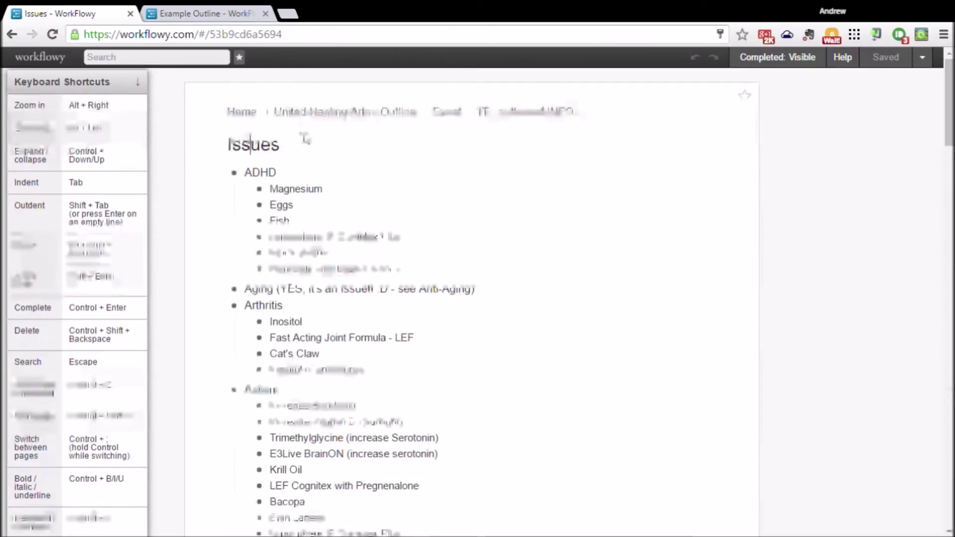
{"action": "left_click", "coordinate": [220, 173]}
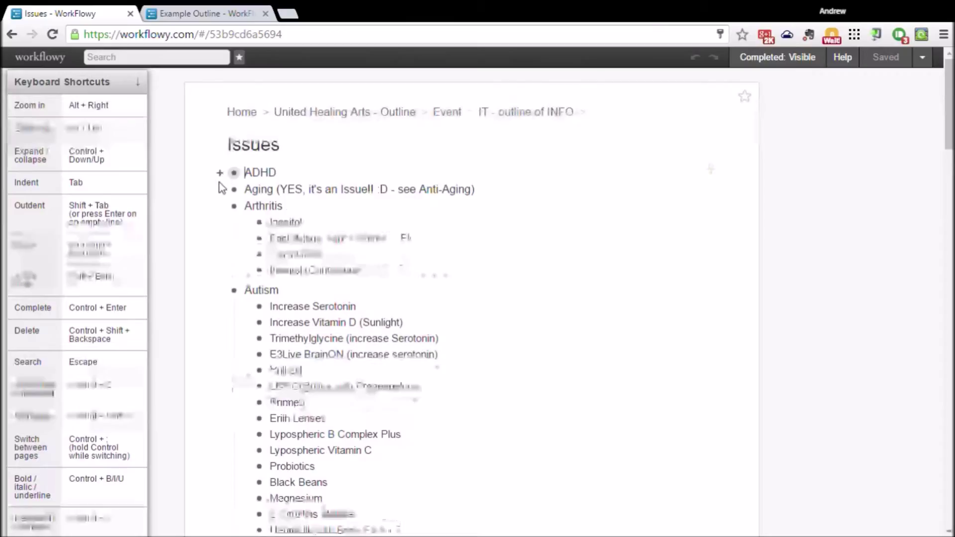
{"action": "left_click", "coordinate": [221, 206]}
{"action": "left_click", "coordinate": [226, 224]}
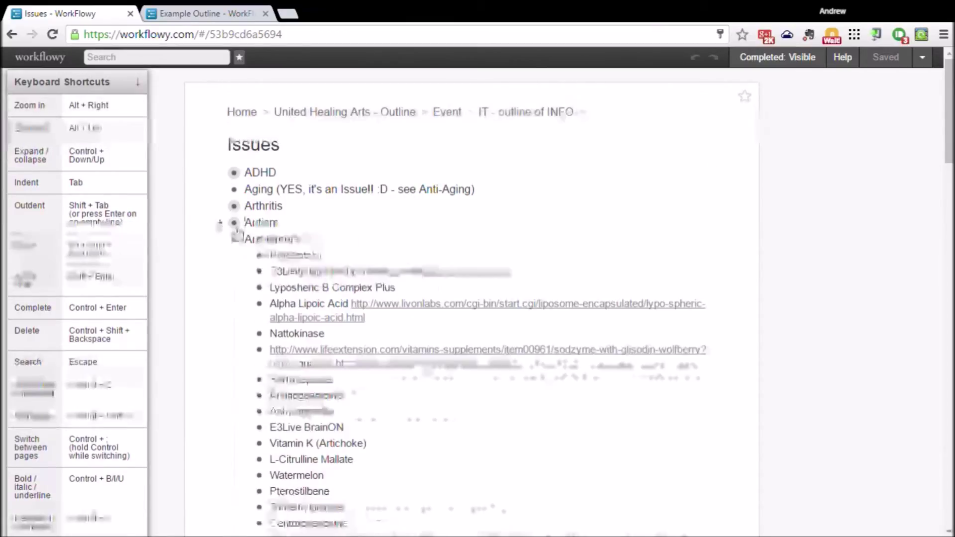
{"action": "left_click", "coordinate": [225, 241]}
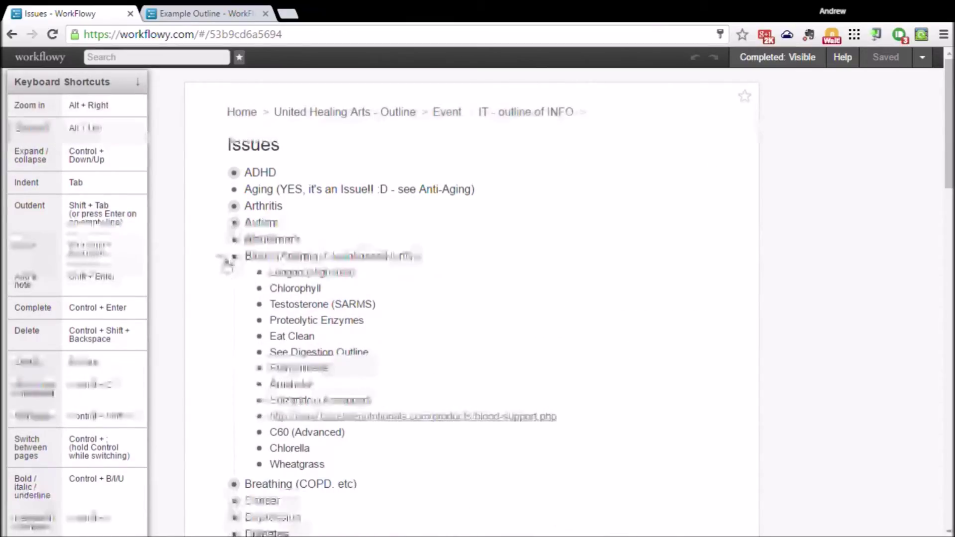
{"action": "left_click", "coordinate": [222, 257]}
- Collapse Digestion and Losing Excess Fat (Weight Loss), then look over the full issues list
{"action": "left_click", "coordinate": [221, 342]}
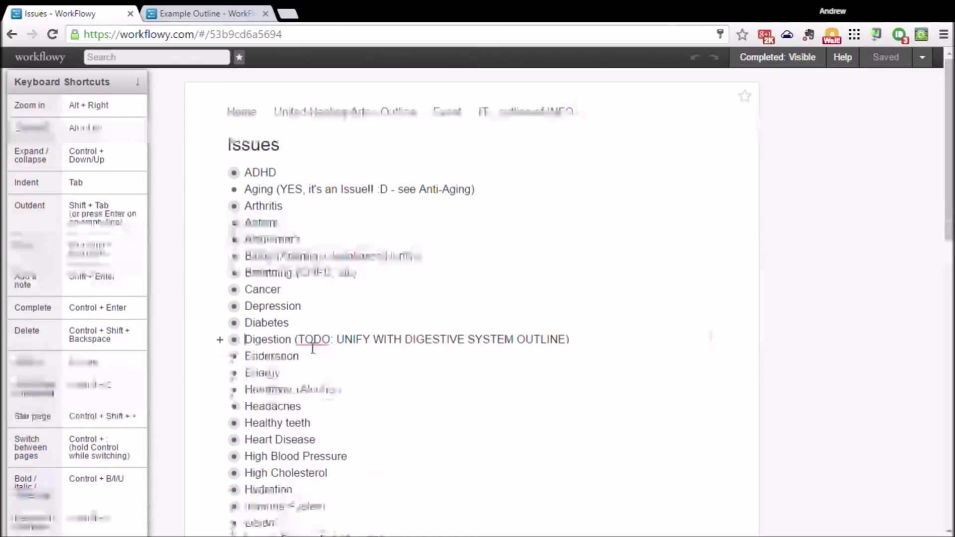
{"action": "scroll", "coordinate": [224, 373], "scroll_direction": "down", "scroll_amount": 3}
{"action": "scroll", "coordinate": [277, 363], "scroll_direction": "down", "scroll_amount": 3}
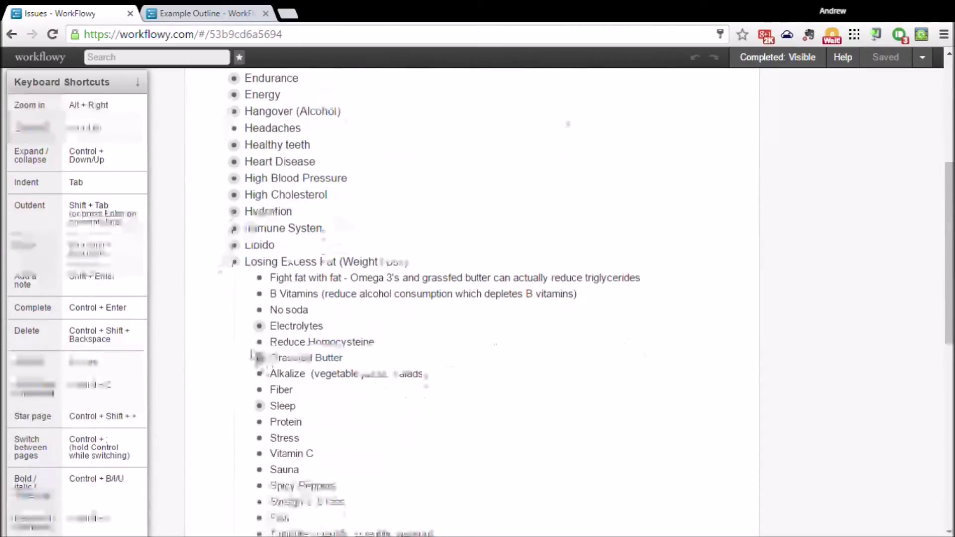
{"action": "left_click", "coordinate": [222, 263]}
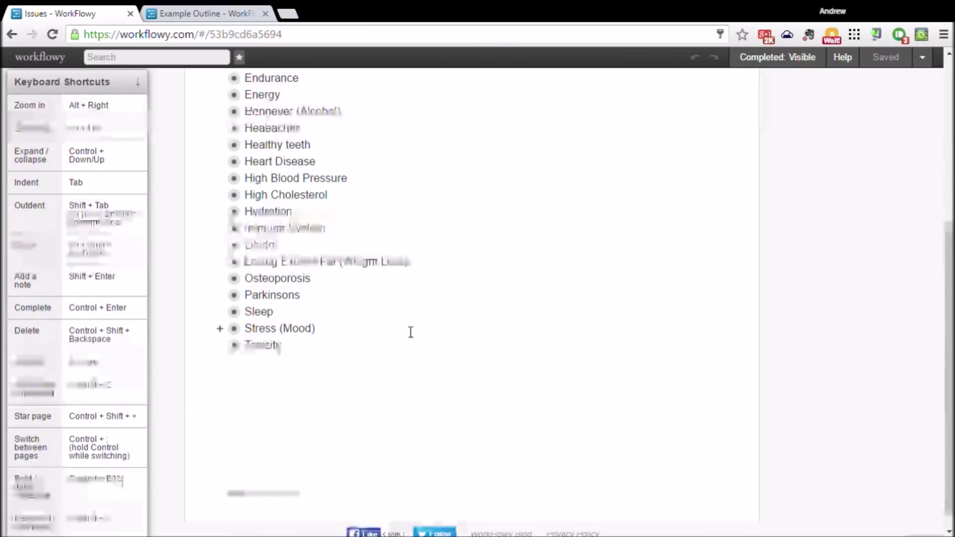
{"action": "scroll", "coordinate": [456, 262], "scroll_direction": "up", "scroll_amount": 2}
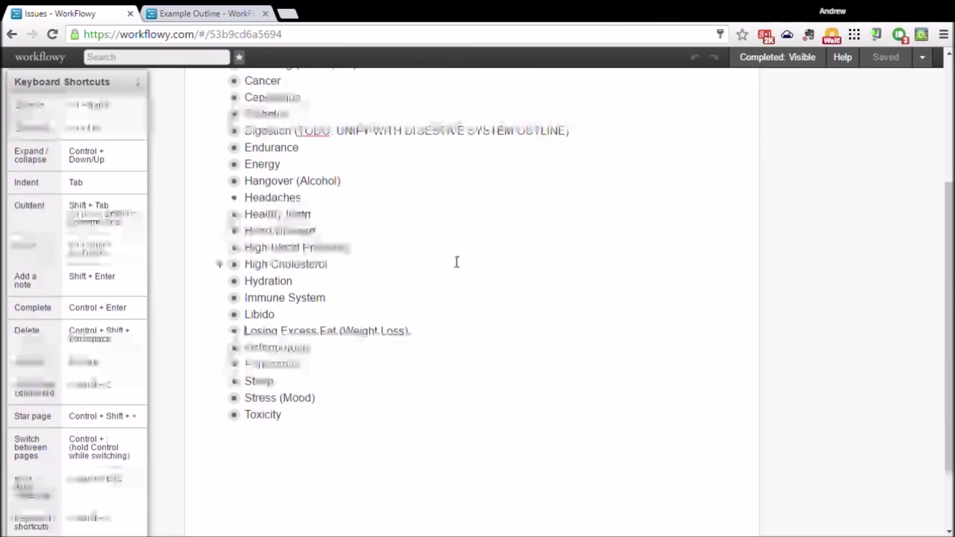
{"action": "scroll", "coordinate": [456, 262], "scroll_direction": "up", "scroll_amount": 4}
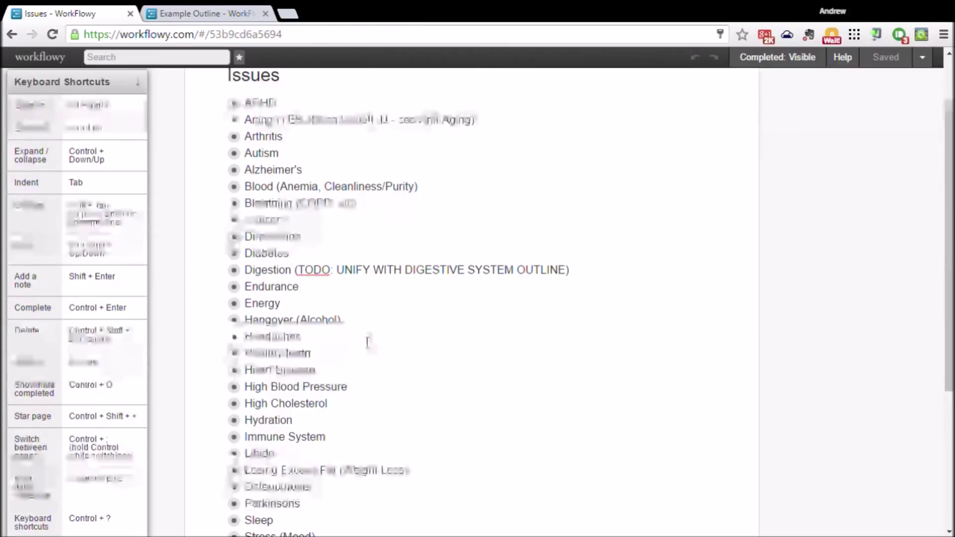
{"action": "scroll", "coordinate": [373, 343], "scroll_direction": "down", "scroll_amount": 2}
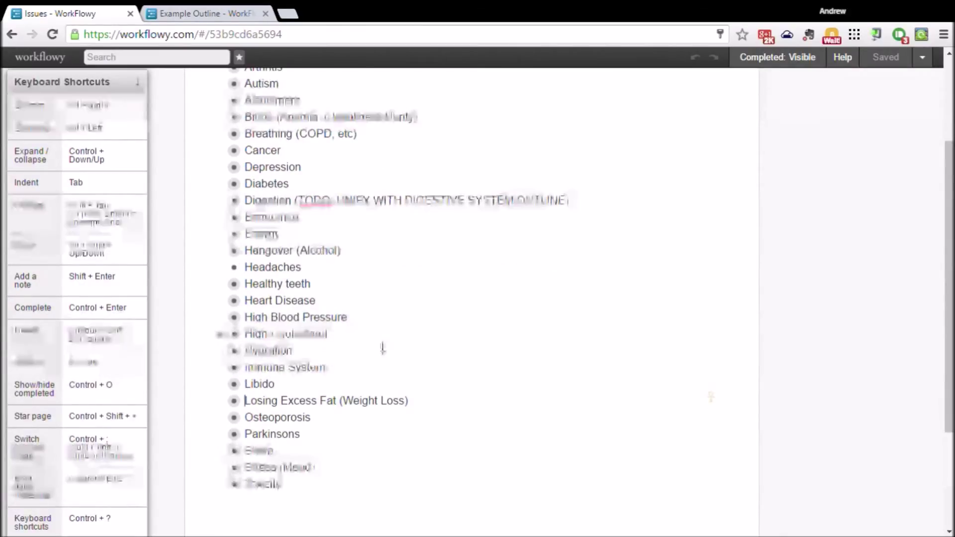
- Expand Sleep and Stress (Mood) and scroll through their listed items and back up
{"action": "left_click", "coordinate": [220, 453]}
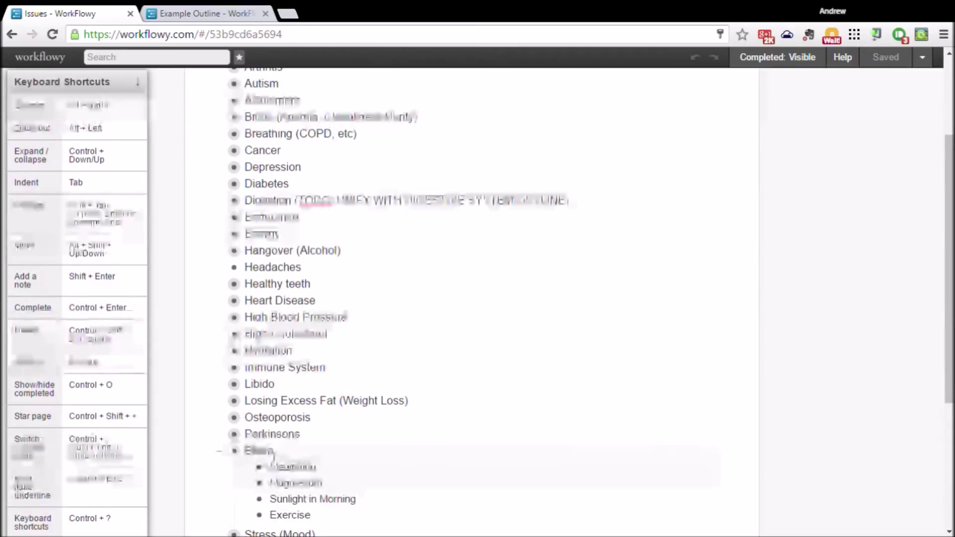
{"action": "scroll", "coordinate": [398, 448], "scroll_direction": "down", "scroll_amount": 2}
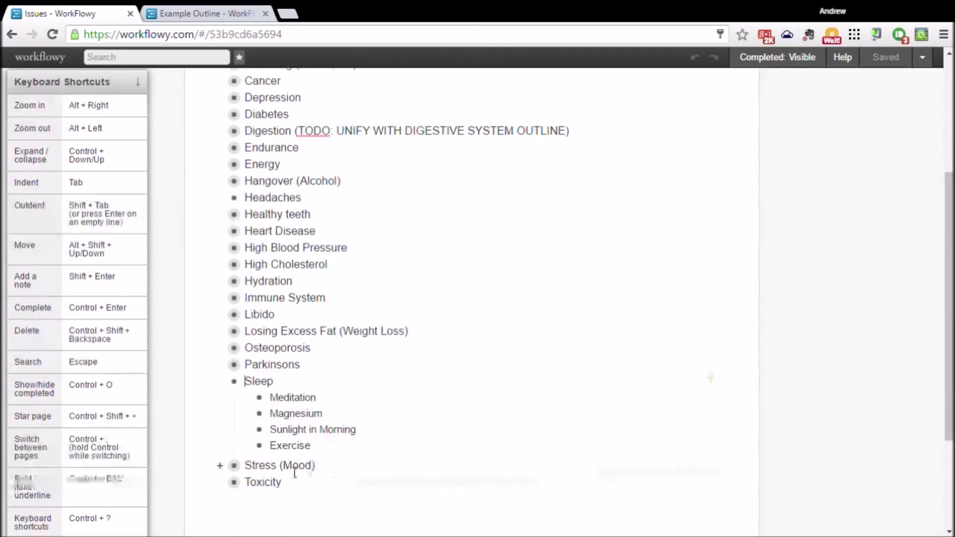
{"action": "left_click", "coordinate": [221, 467]}
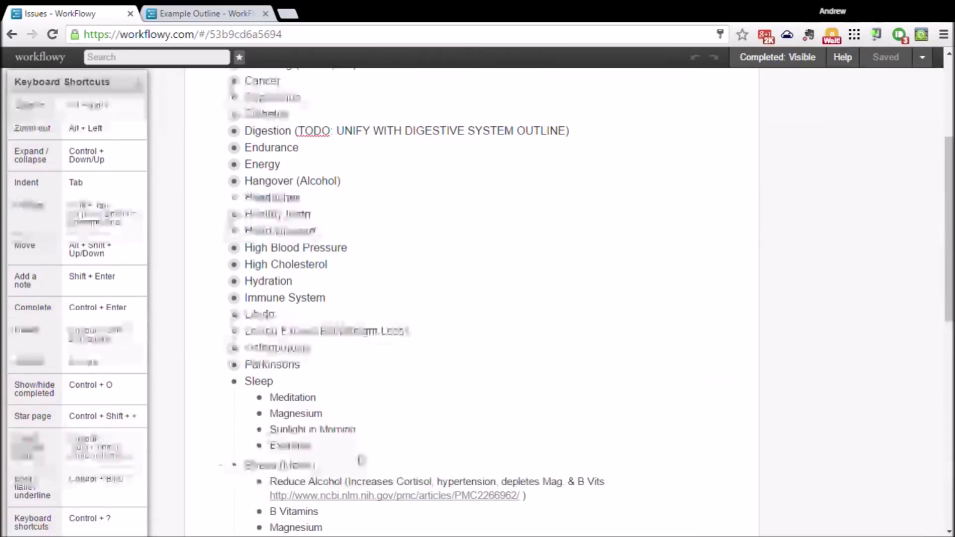
{"action": "scroll", "coordinate": [420, 438], "scroll_direction": "down", "scroll_amount": 4}
{"action": "scroll", "coordinate": [420, 438], "scroll_direction": "down", "scroll_amount": 1}
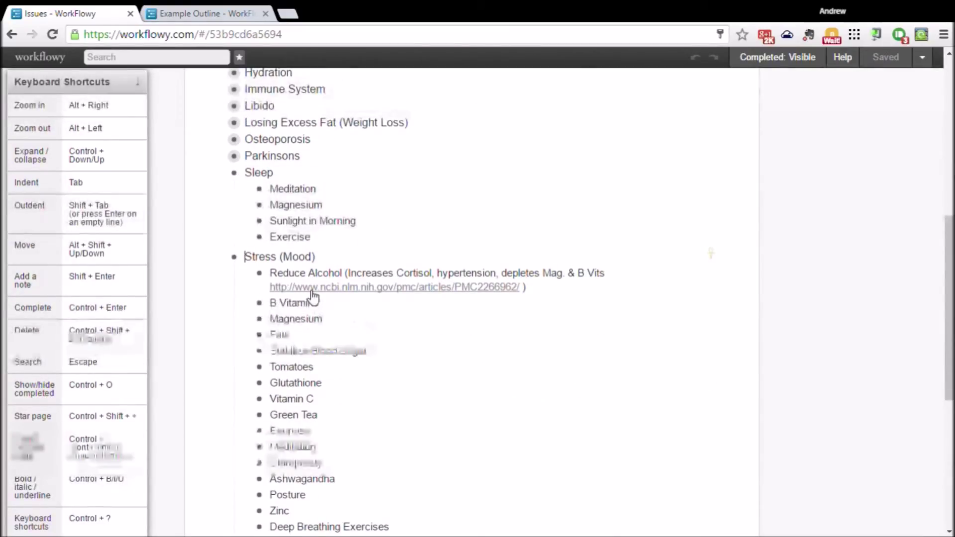
{"action": "scroll", "coordinate": [378, 367], "scroll_direction": "down", "scroll_amount": 1}
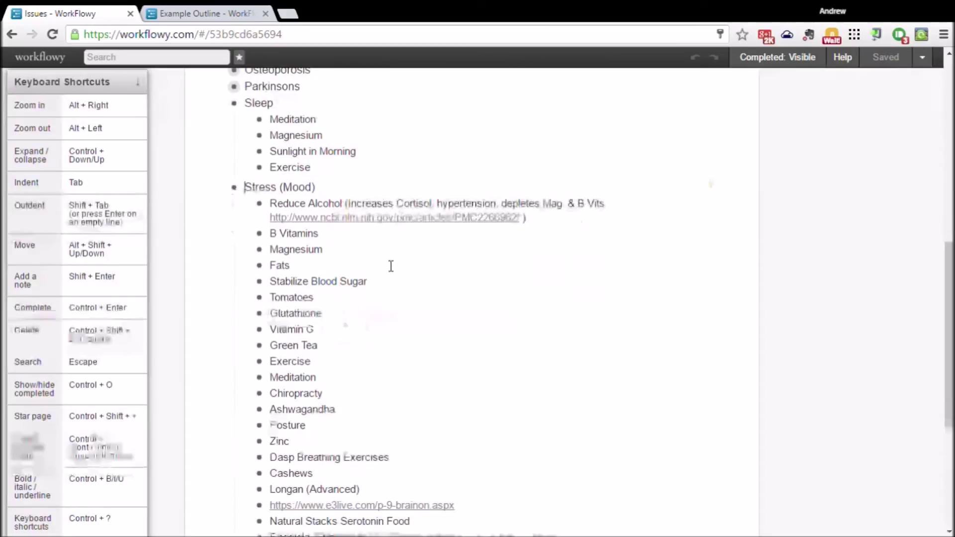
{"action": "scroll", "coordinate": [367, 403], "scroll_direction": "down", "scroll_amount": 2}
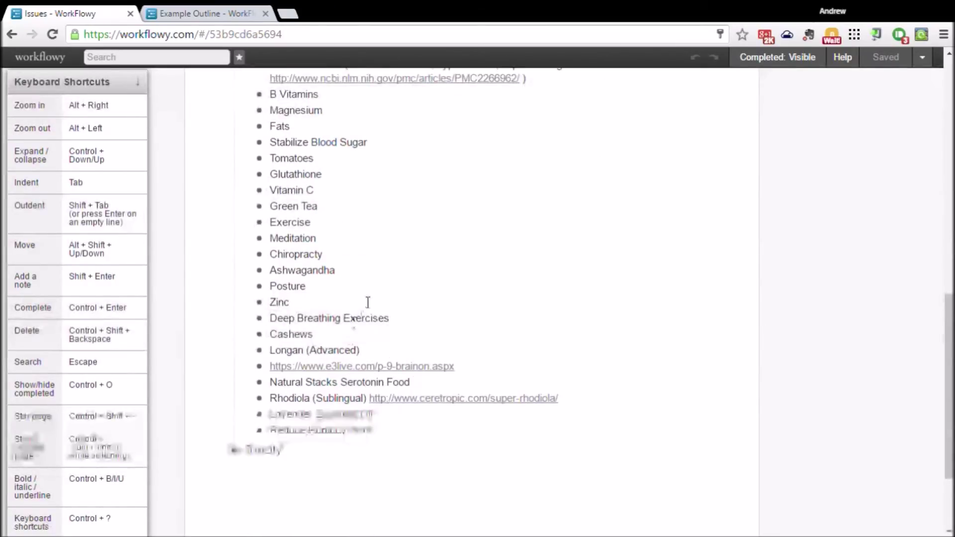
{"action": "scroll", "coordinate": [335, 230], "scroll_direction": "up", "scroll_amount": 10}
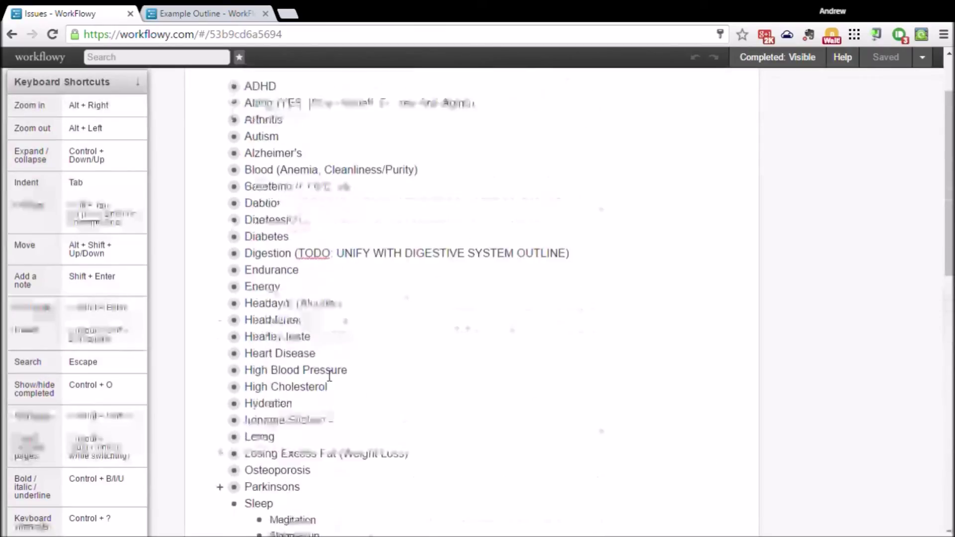
{"action": "scroll", "coordinate": [329, 376], "scroll_direction": "up", "scroll_amount": 2}
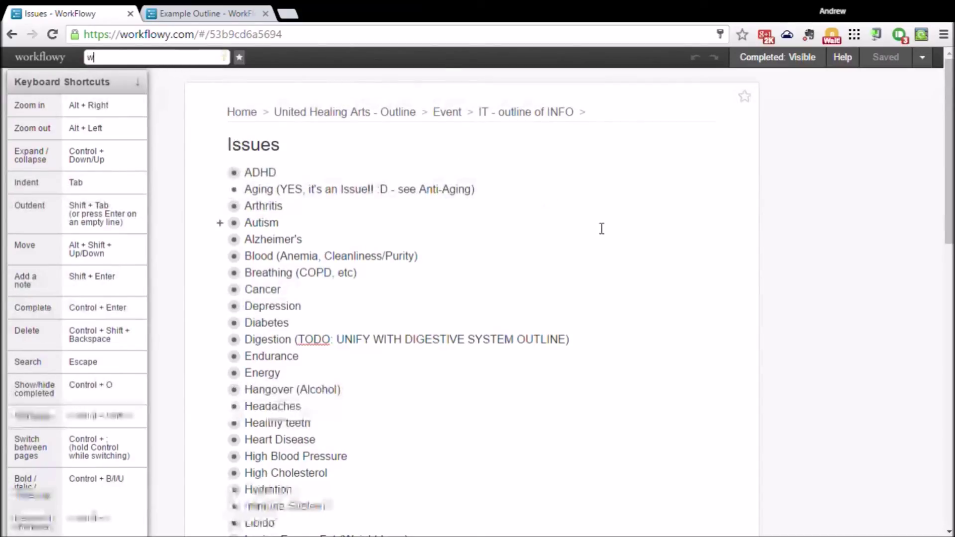
- Search for 'weight', then expand Losing Excess Fat (Weight Loss) and Sleep to view their items
{"action": "type", "text": "weig"}
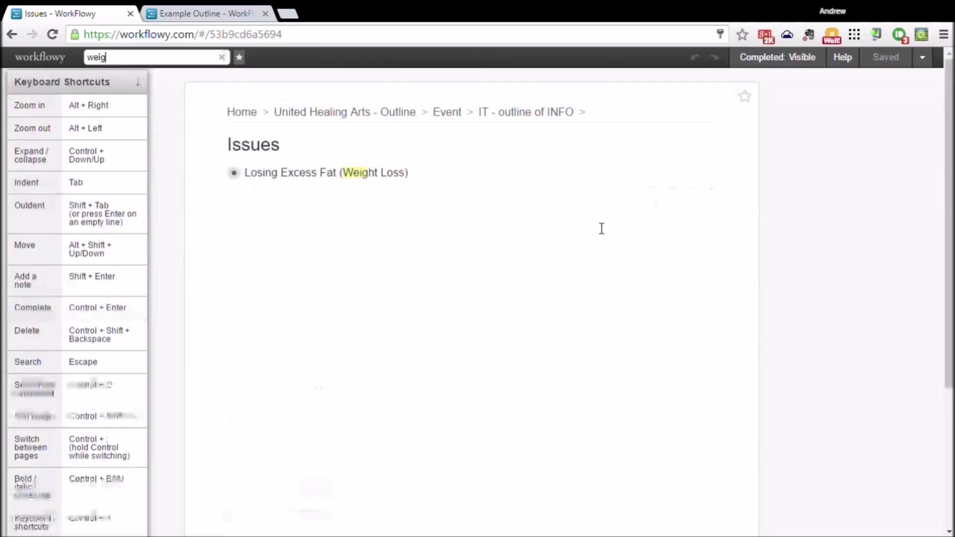
{"action": "type", "text": "ht"}
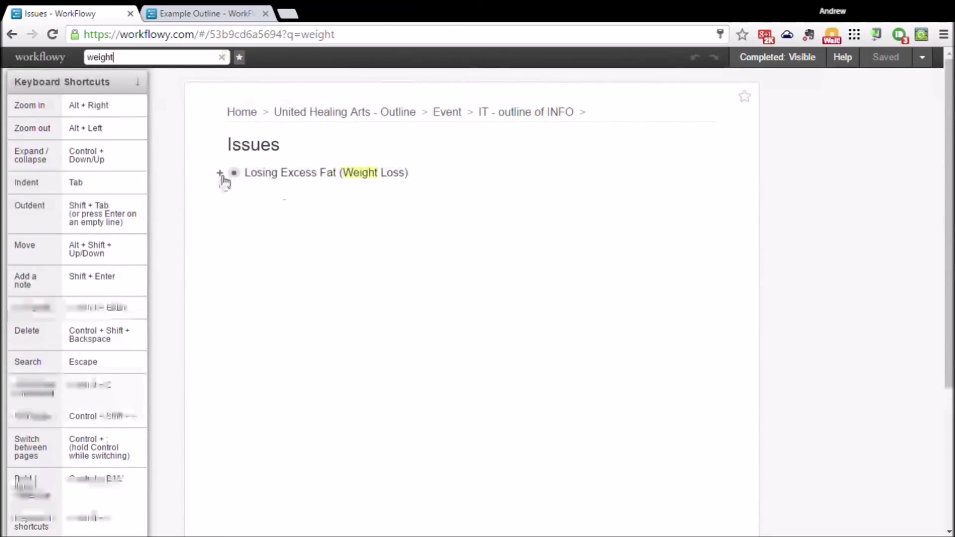
{"action": "left_click", "coordinate": [221, 175]}
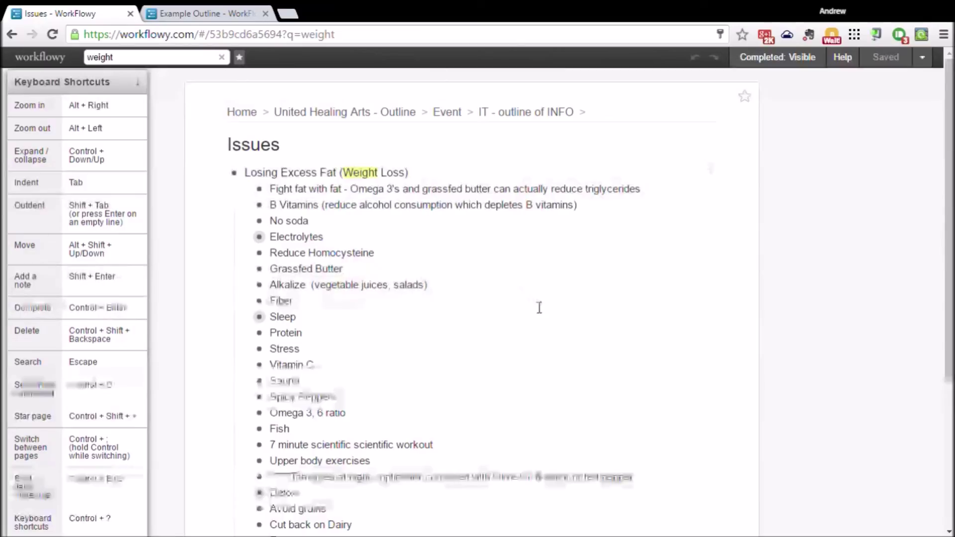
{"action": "scroll", "coordinate": [540, 308], "scroll_direction": "down", "scroll_amount": 3}
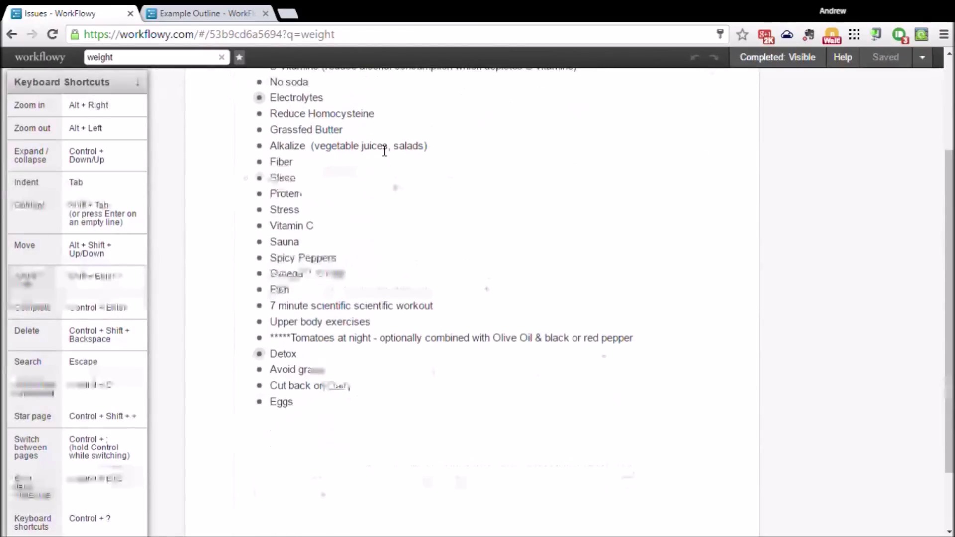
{"action": "scroll", "coordinate": [462, 264], "scroll_direction": "up", "scroll_amount": 3}
{"action": "scroll", "coordinate": [462, 264], "scroll_direction": "down", "scroll_amount": 3}
{"action": "left_click", "coordinate": [388, 415]}
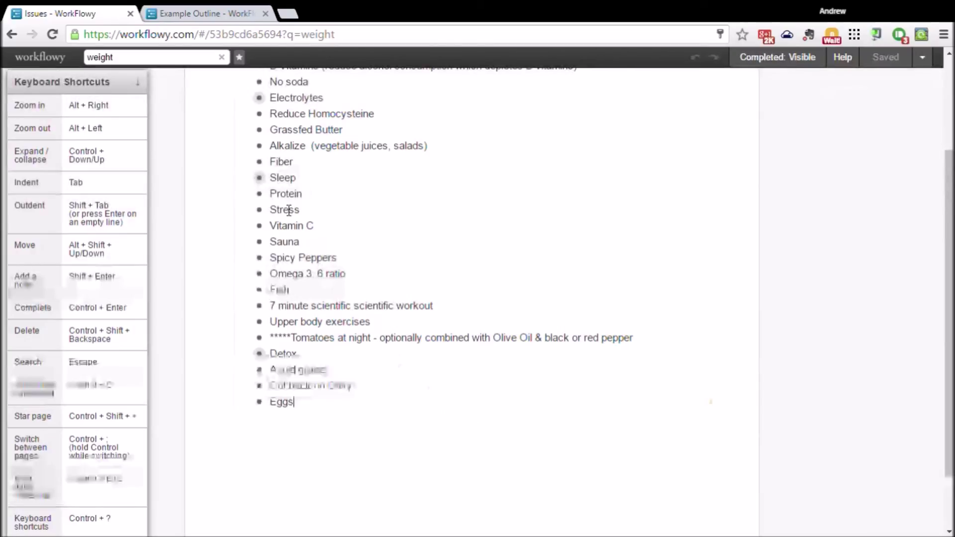
{"action": "left_click", "coordinate": [247, 180]}
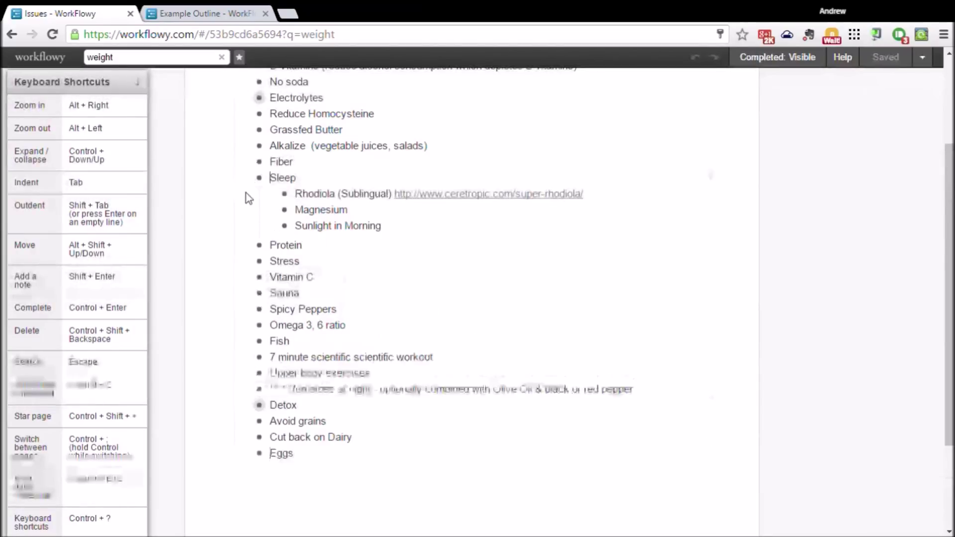
{"action": "left_click", "coordinate": [245, 180]}
{"action": "left_click", "coordinate": [248, 99]}
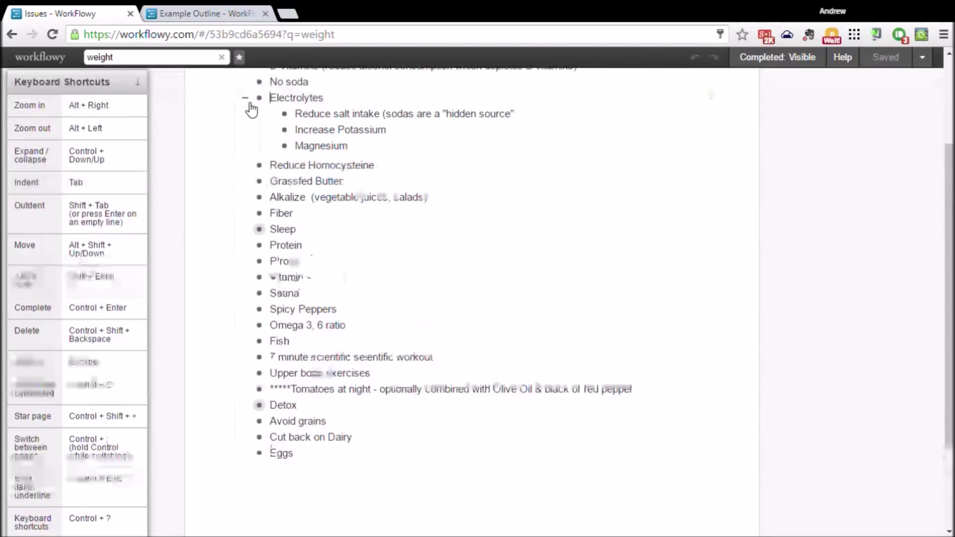
{"action": "left_click", "coordinate": [251, 107]}
{"action": "scroll", "coordinate": [491, 219], "scroll_direction": "up", "scroll_amount": 3}
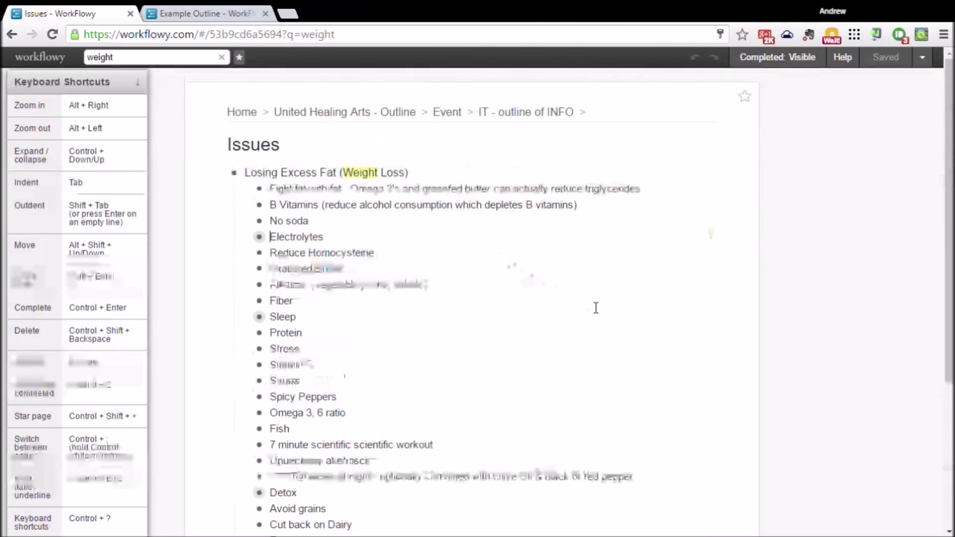
{"action": "left_click", "coordinate": [533, 270]}
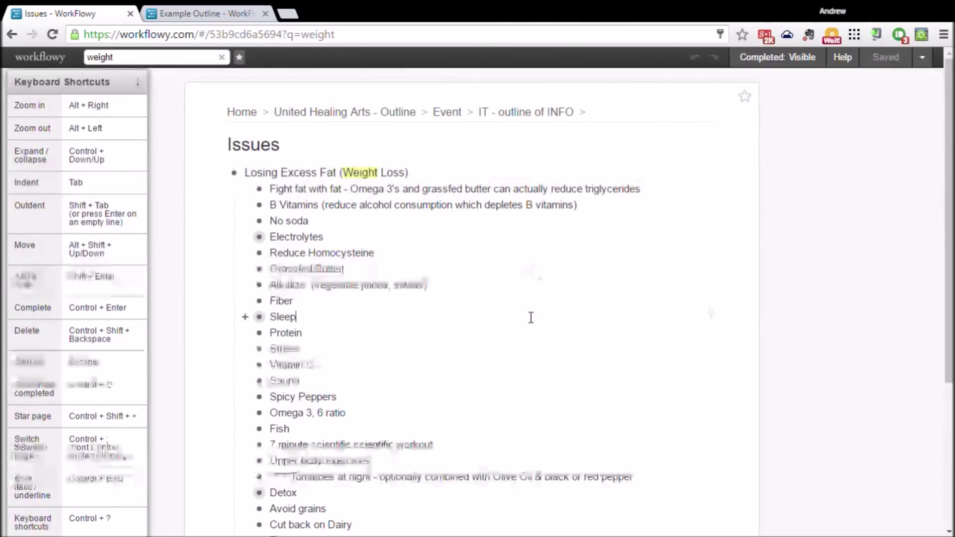
{"action": "key", "text": "Up"}
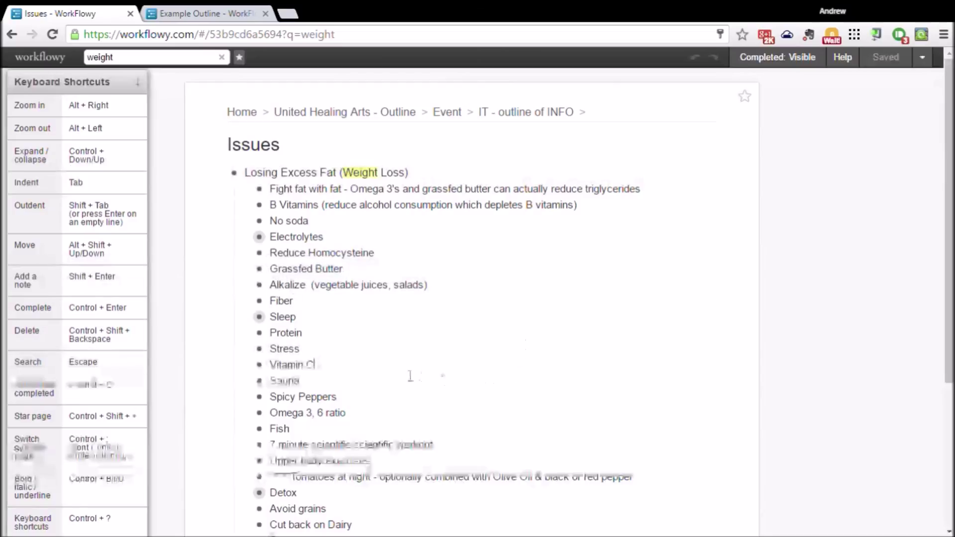